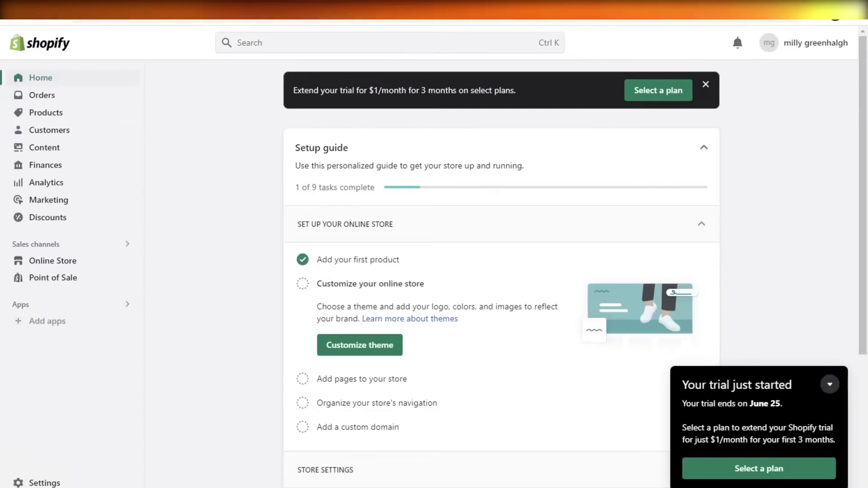
Step: Collapse the trial notice, view the store's product list and return to the admin home page
{"action": "left_click", "coordinate": [829, 385]}
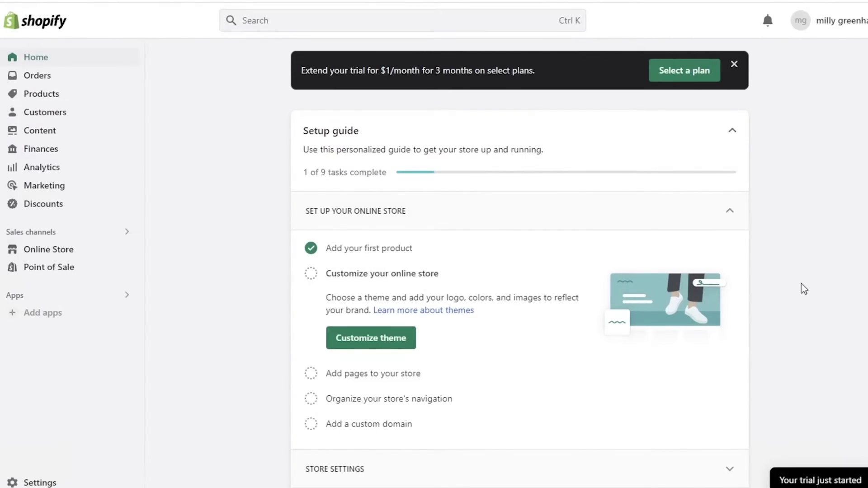
{"action": "left_click", "coordinate": [34, 100]}
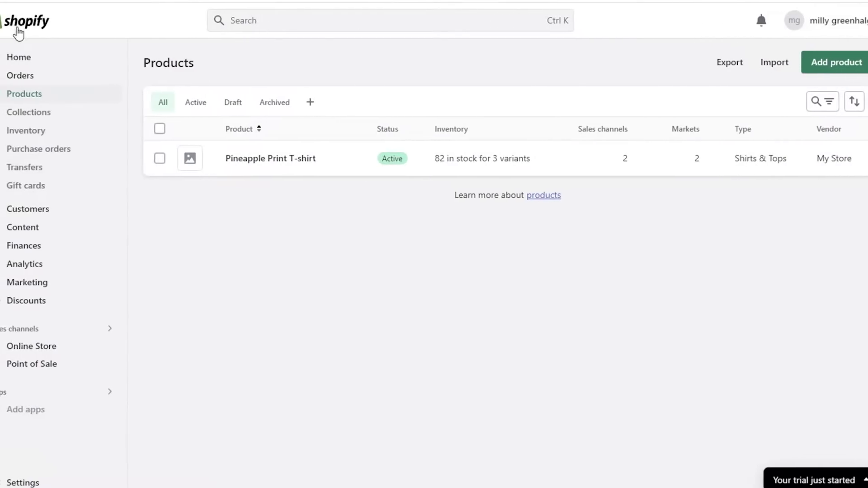
{"action": "left_click", "coordinate": [2, 28]}
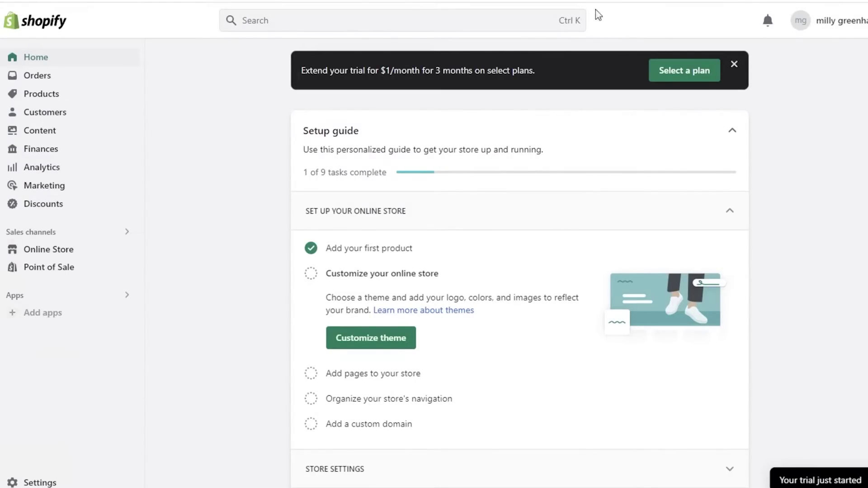
Step: Open the AliExpress website in a new browser tab and decline its notification subscription
{"action": "key", "text": "ctrl+t"}
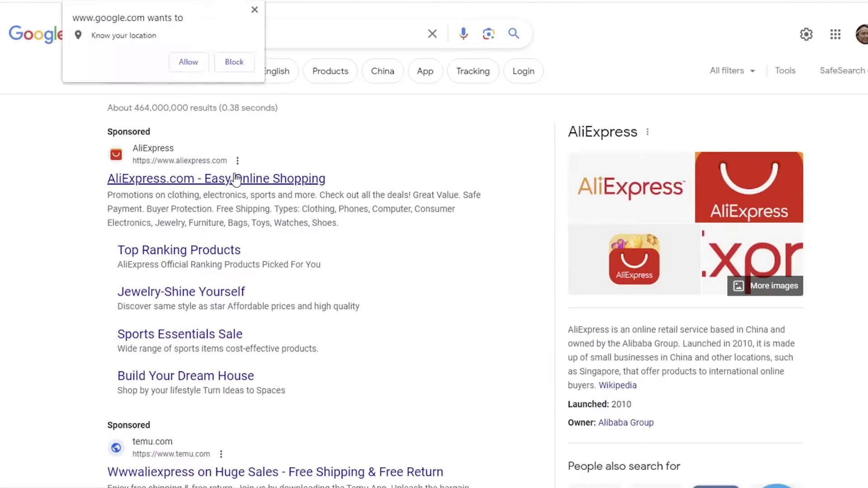
{"action": "left_click", "coordinate": [236, 177]}
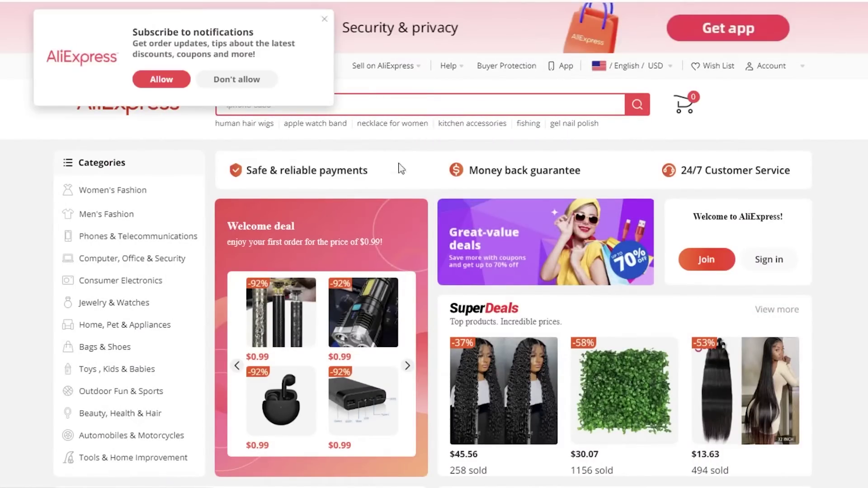
{"action": "scroll", "coordinate": [239, 72], "scroll_direction": "down", "scroll_amount": 4}
{"action": "scroll", "coordinate": [250, 85], "scroll_direction": "up", "scroll_amount": 4}
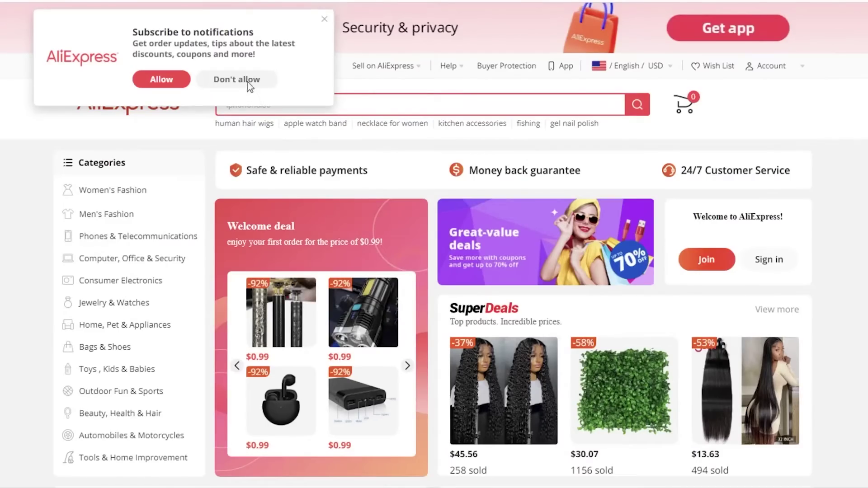
{"action": "left_click", "coordinate": [247, 82]}
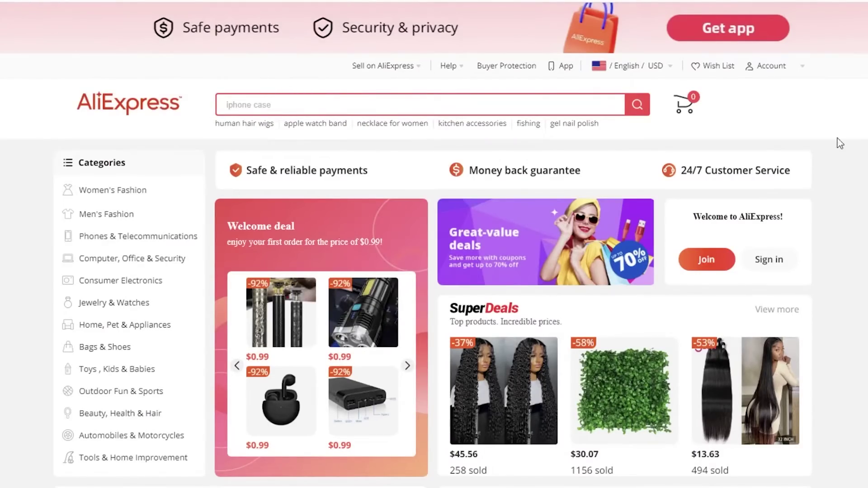
Step: Browse the AliExpress home page and view the men's summer shirt and trousers set listing, declining notifications there
{"action": "scroll", "coordinate": [827, 155], "scroll_direction": "down", "scroll_amount": 4}
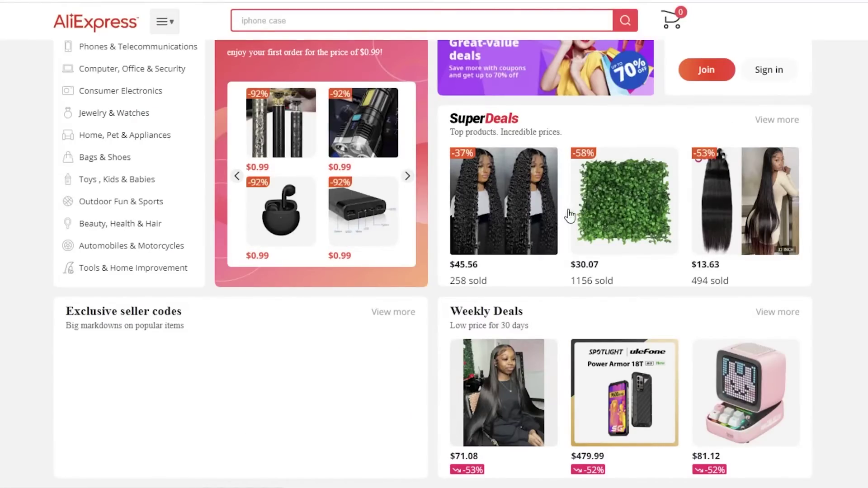
{"action": "scroll", "coordinate": [145, 215], "scroll_direction": "down", "scroll_amount": 7}
{"action": "scroll", "coordinate": [147, 215], "scroll_direction": "up", "scroll_amount": 11}
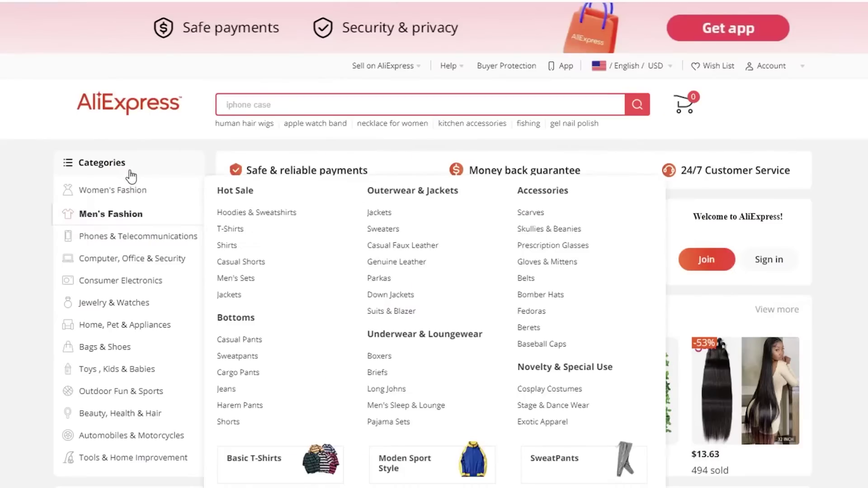
{"action": "scroll", "coordinate": [862, 136], "scroll_direction": "down", "scroll_amount": 15}
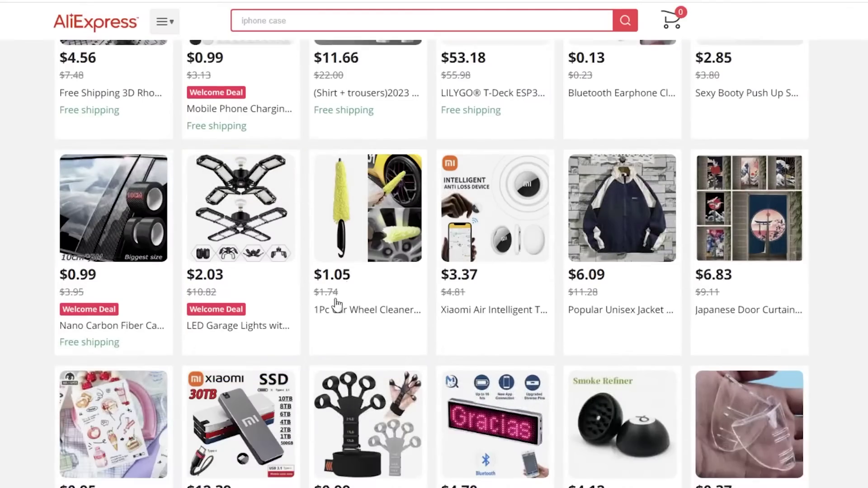
{"action": "left_click", "coordinate": [361, 97]}
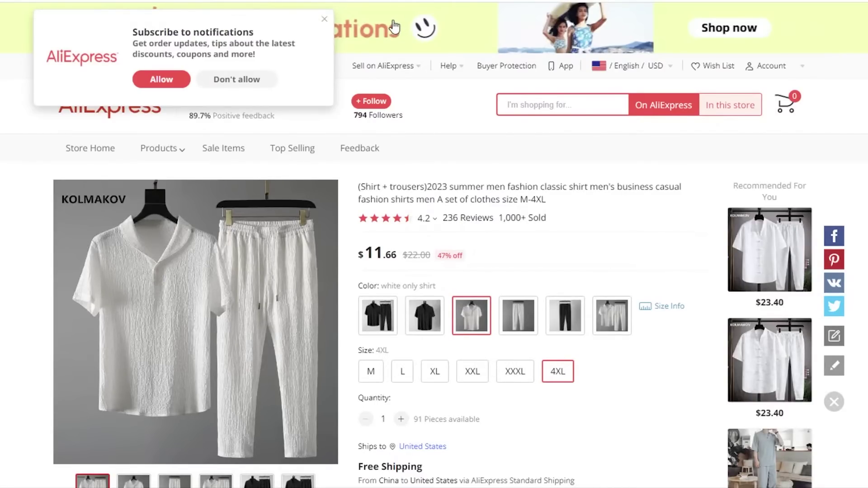
{"action": "left_click", "coordinate": [236, 82]}
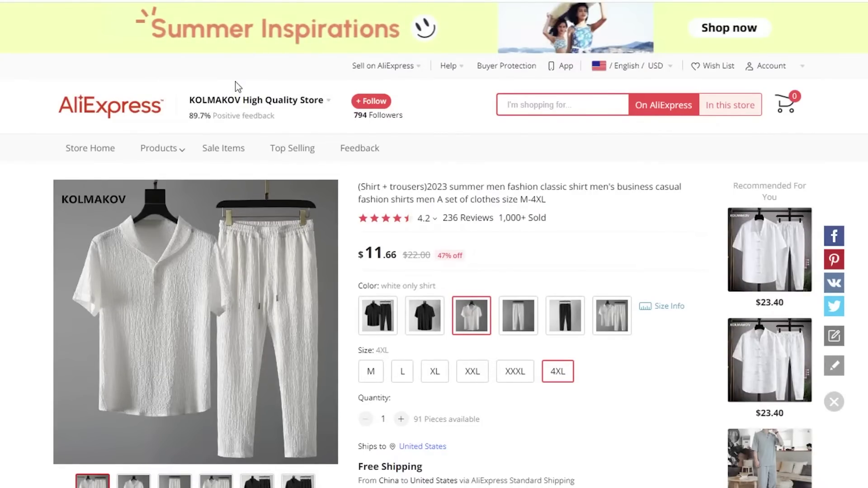
{"action": "mouse_move", "coordinate": [235, 113]}
{"action": "scroll", "coordinate": [641, 156], "scroll_direction": "down", "scroll_amount": 3}
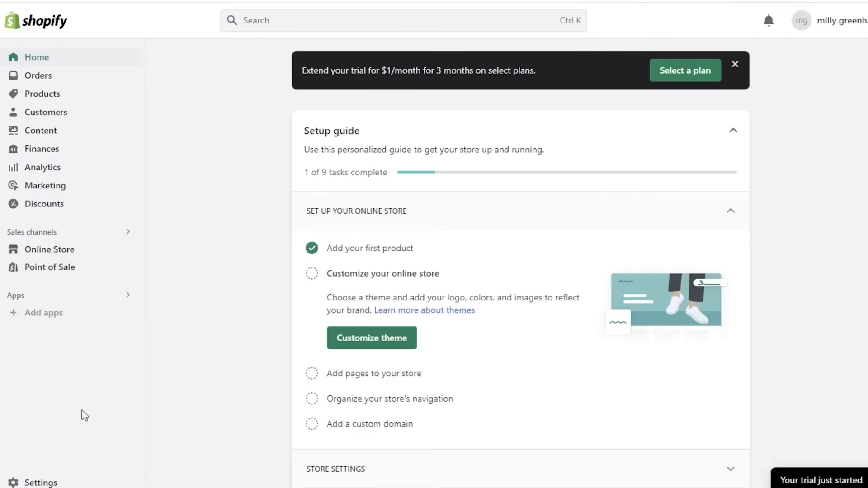
Step: Switch back to the Shopify admin and open the Shopify App Store from the apps and sales channels settings
{"action": "left_click", "coordinate": [53, 482]}
{"action": "scroll", "coordinate": [127, 361], "scroll_direction": "down", "scroll_amount": 2}
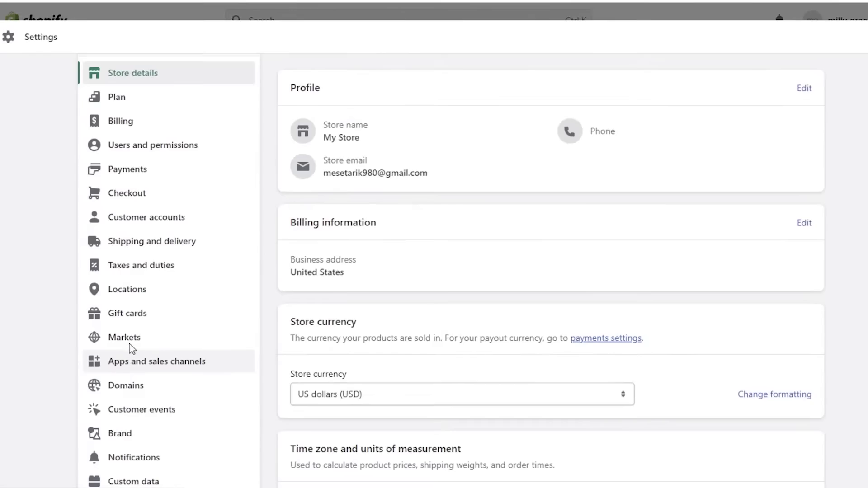
{"action": "scroll", "coordinate": [131, 349], "scroll_direction": "down", "scroll_amount": 7}
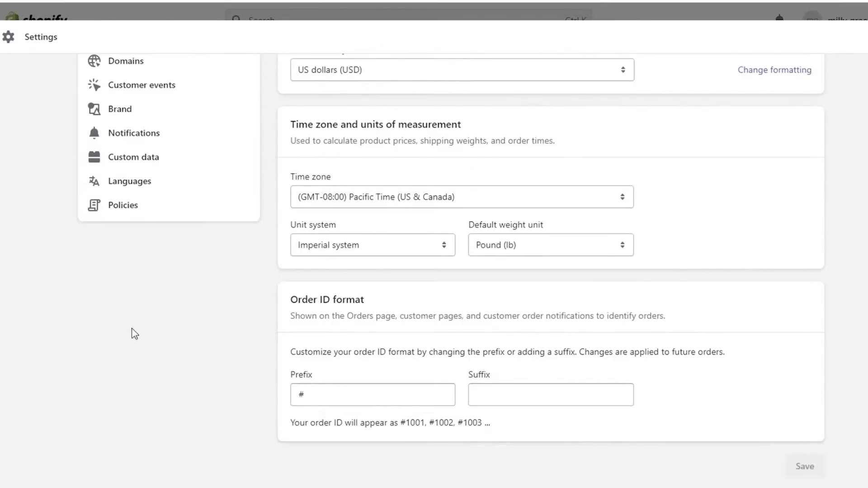
{"action": "scroll", "coordinate": [132, 107], "scroll_direction": "up", "scroll_amount": 1}
{"action": "left_click", "coordinate": [131, 102]}
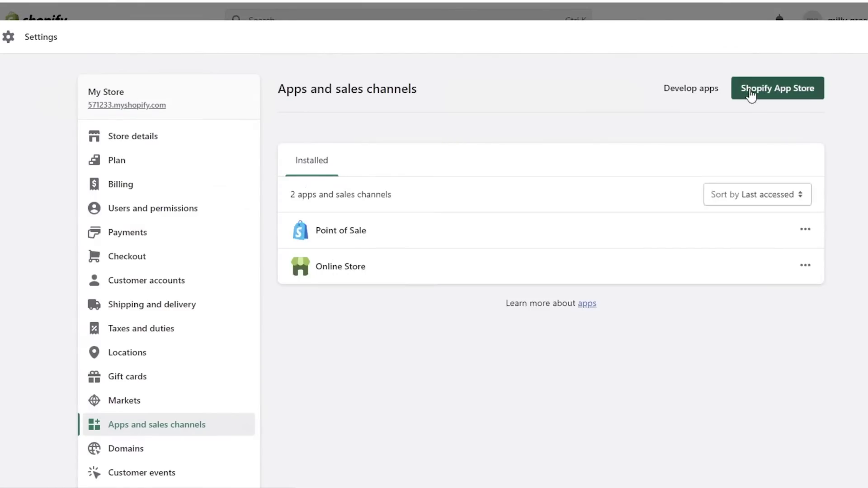
{"action": "left_click", "coordinate": [750, 93]}
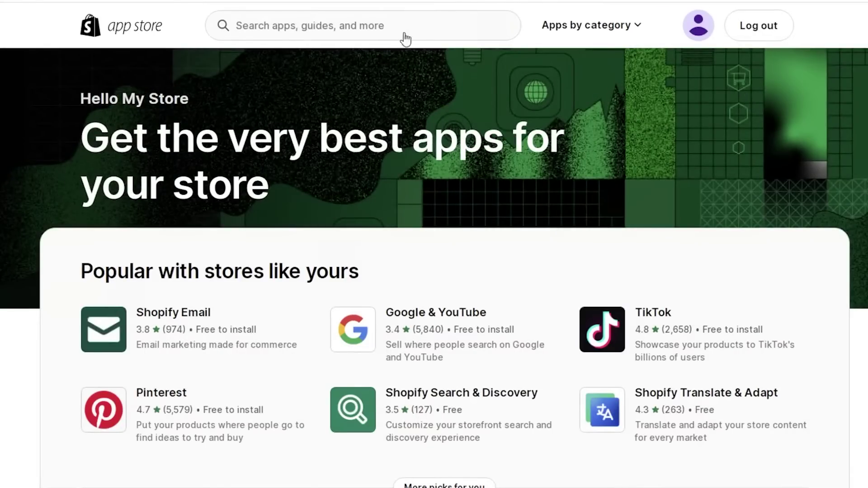
Step: Search the app store for "Ali express" and open the DSers-AliExpress Dropshipping listing
{"action": "left_click", "coordinate": [405, 31]}
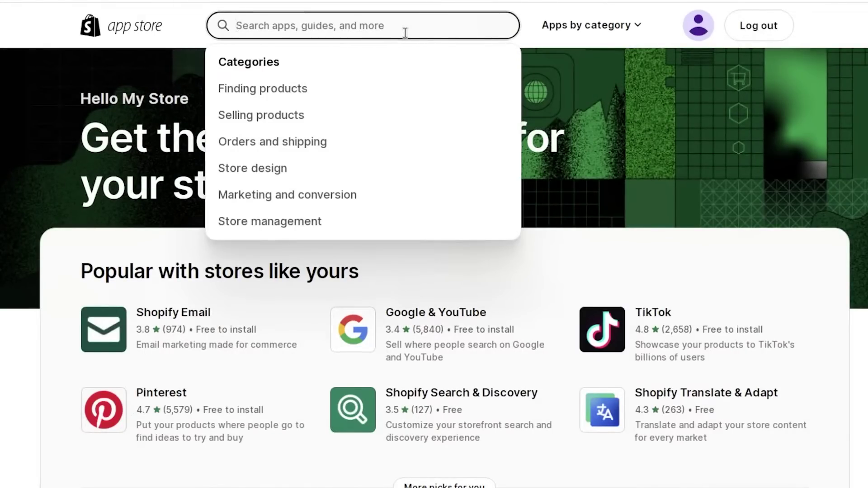
{"action": "type", "text": "Ali express"}
{"action": "key", "text": "Return"}
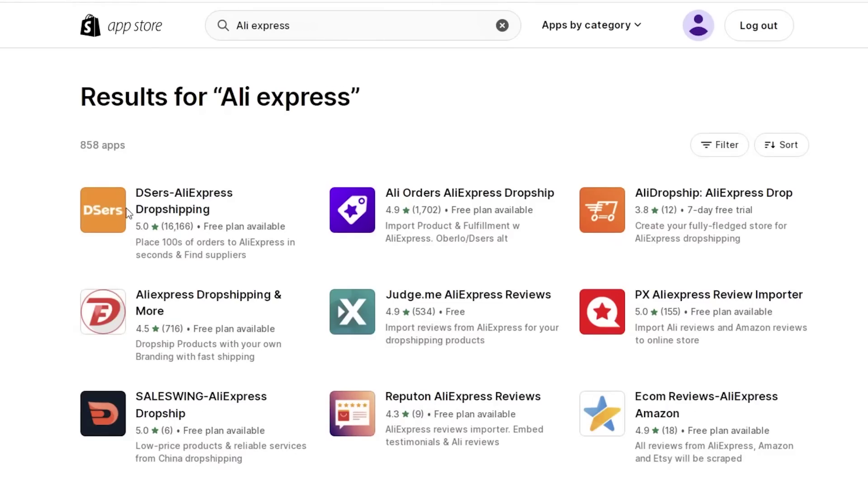
{"action": "left_click", "coordinate": [108, 216]}
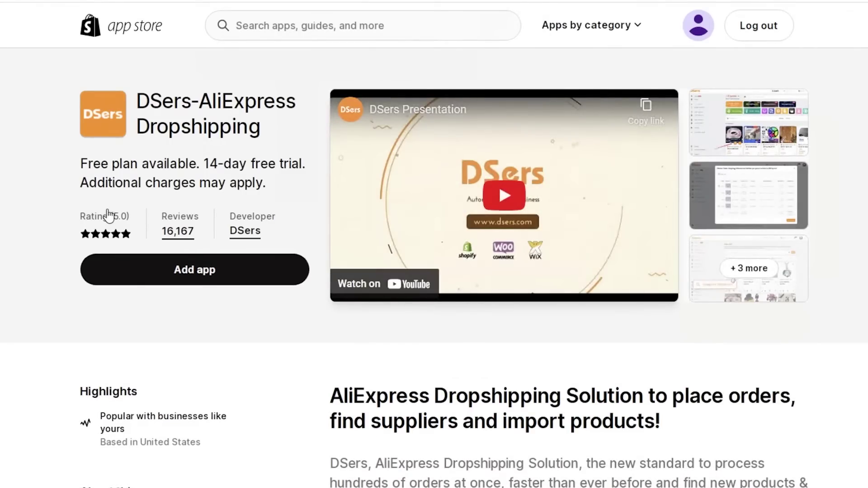
Step: Examine the DSers app's description and its Basic, Advanced and Pro pricing plans
{"action": "scroll", "coordinate": [116, 218], "scroll_direction": "down", "scroll_amount": 3}
{"action": "scroll", "coordinate": [135, 222], "scroll_direction": "down", "scroll_amount": 10}
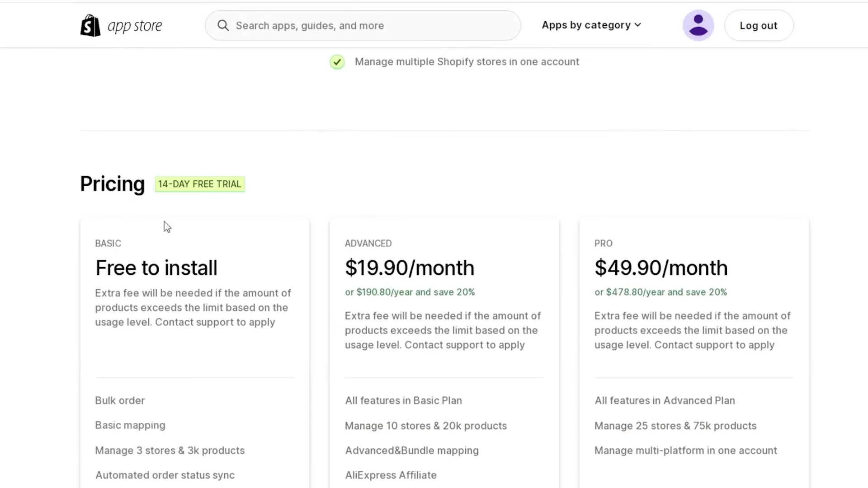
{"action": "scroll", "coordinate": [244, 225], "scroll_direction": "down", "scroll_amount": 4}
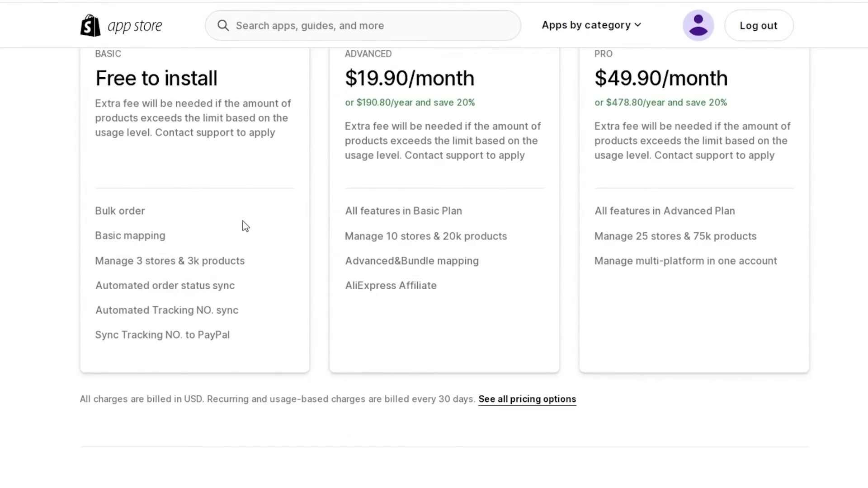
{"action": "scroll", "coordinate": [244, 226], "scroll_direction": "up", "scroll_amount": 1}
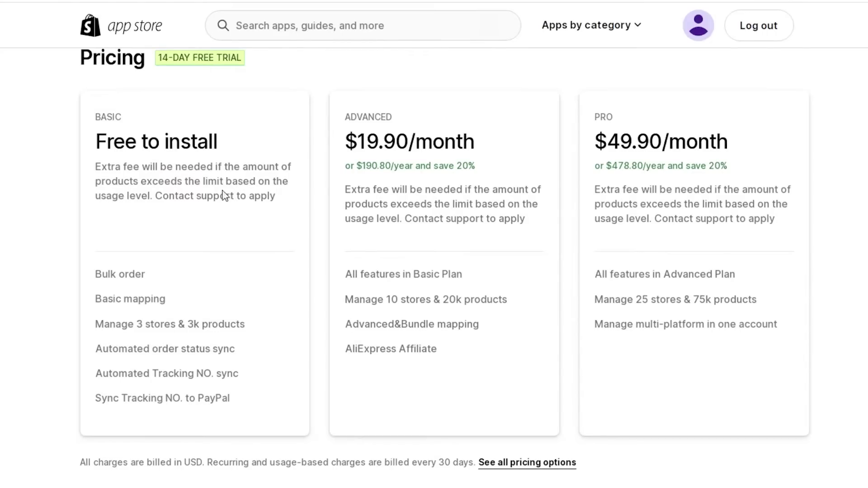
{"action": "scroll", "coordinate": [226, 196], "scroll_direction": "up", "scroll_amount": 7}
{"action": "scroll", "coordinate": [226, 196], "scroll_direction": "up", "scroll_amount": 3}
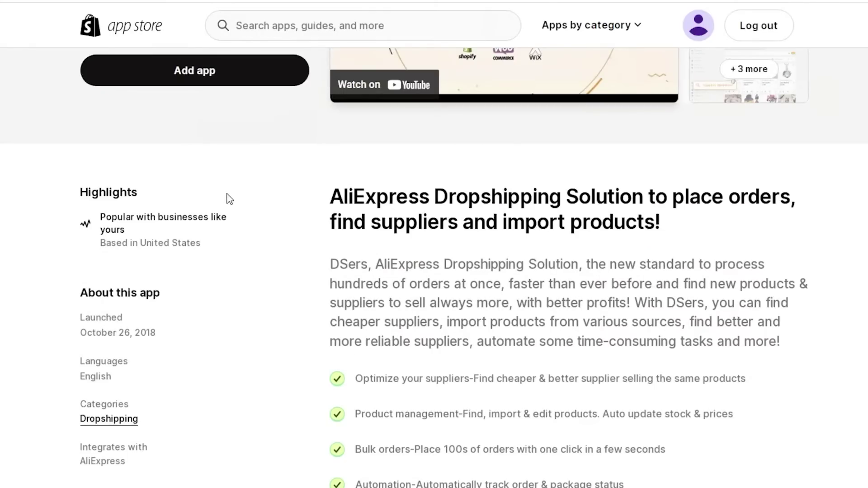
{"action": "scroll", "coordinate": [228, 197], "scroll_direction": "up", "scroll_amount": 5}
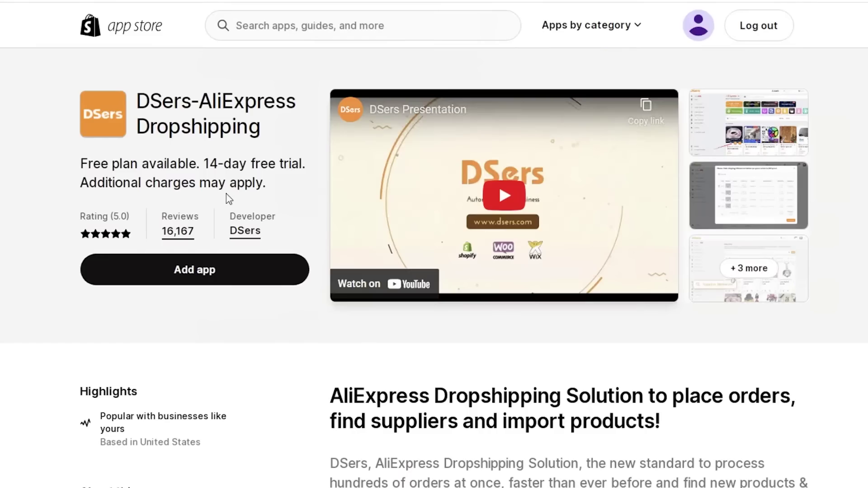
Step: Add the DSers-AliExpress Dropshipping app and approve its installation in My Store, dismissing the browser's notification request
{"action": "left_click", "coordinate": [202, 280]}
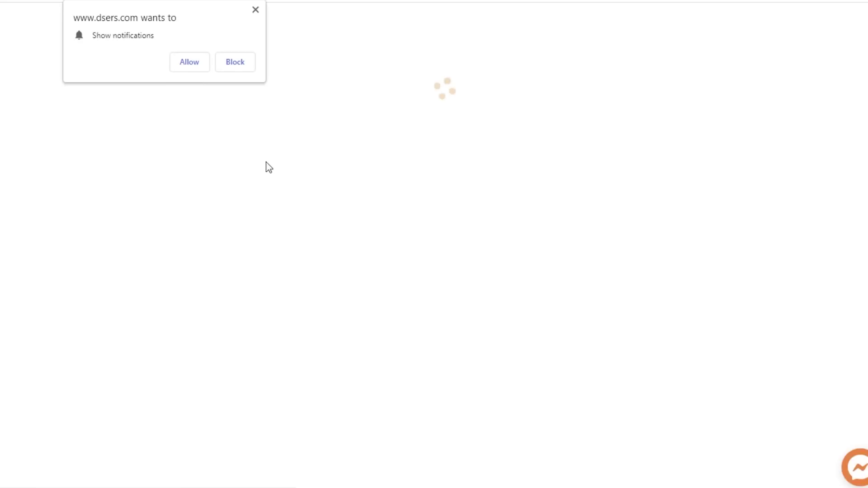
{"action": "left_click", "coordinate": [255, 11]}
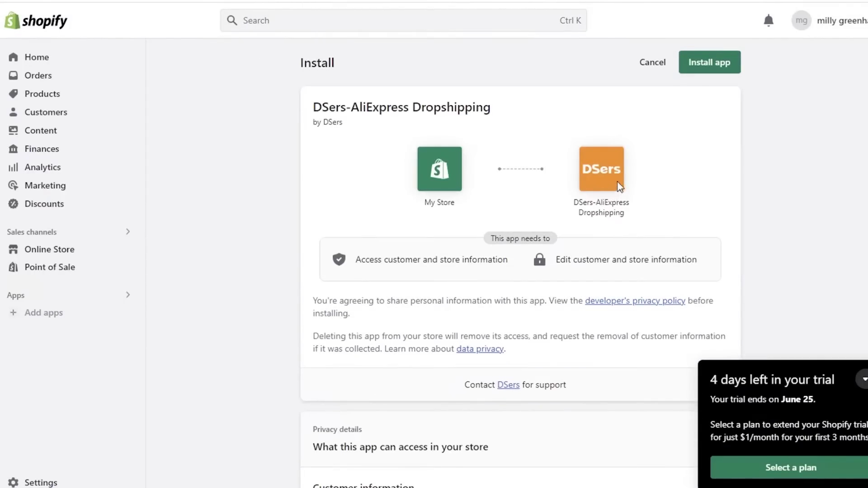
{"action": "left_click", "coordinate": [712, 62]}
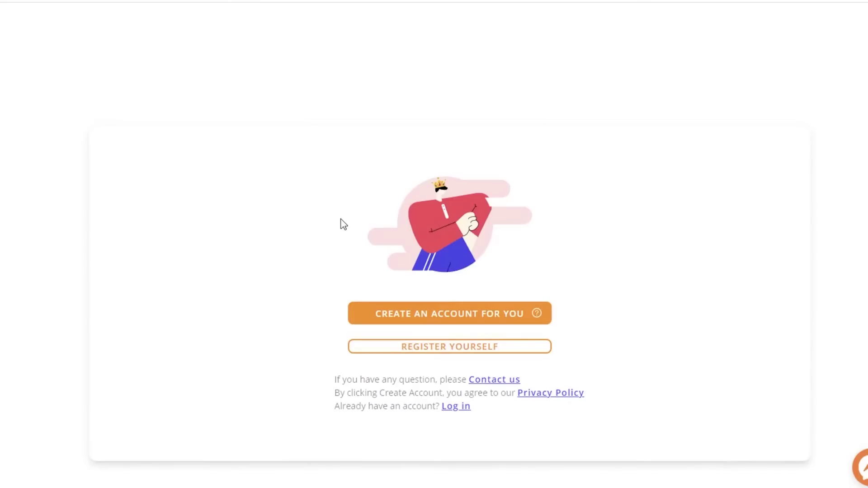
Step: Have DSers create an account for the store and get started with the free Basic plan
{"action": "left_click", "coordinate": [442, 316]}
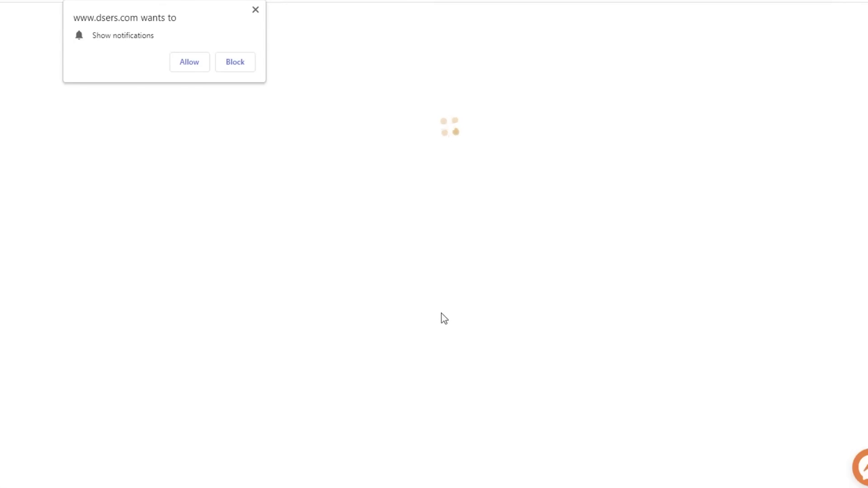
{"action": "left_click", "coordinate": [255, 10]}
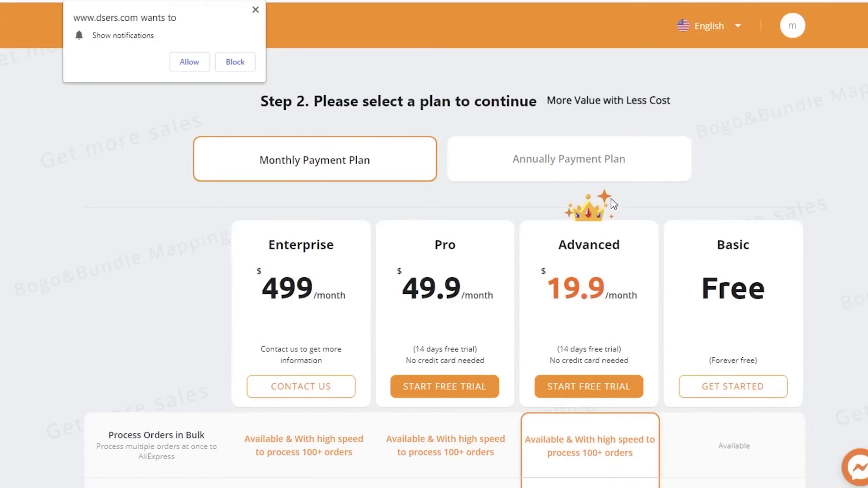
{"action": "scroll", "coordinate": [760, 254], "scroll_direction": "down", "scroll_amount": 8}
{"action": "scroll", "coordinate": [762, 255], "scroll_direction": "up", "scroll_amount": 5}
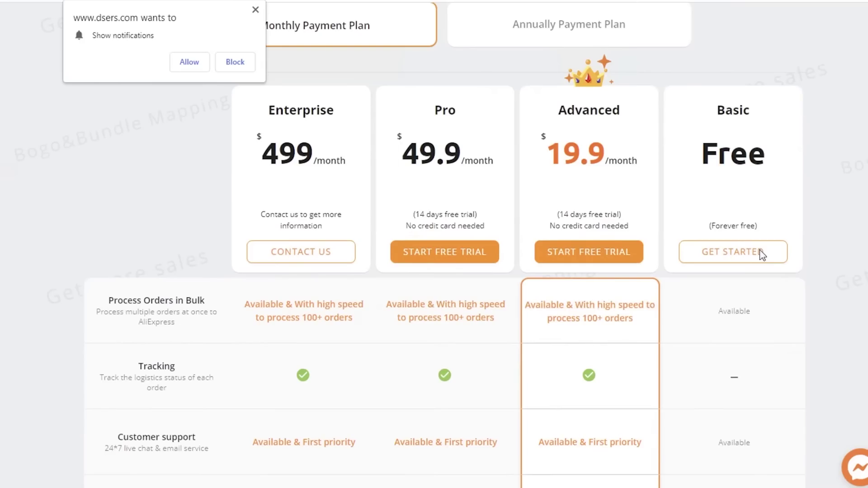
{"action": "left_click", "coordinate": [751, 252]}
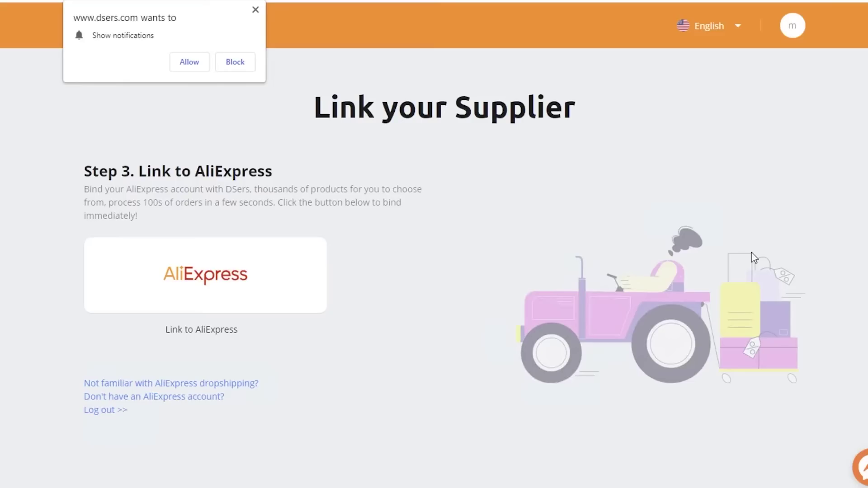
Step: Link DSers to AliExpress as the supplier and dismiss the order tracking promotion
{"action": "left_click", "coordinate": [246, 278]}
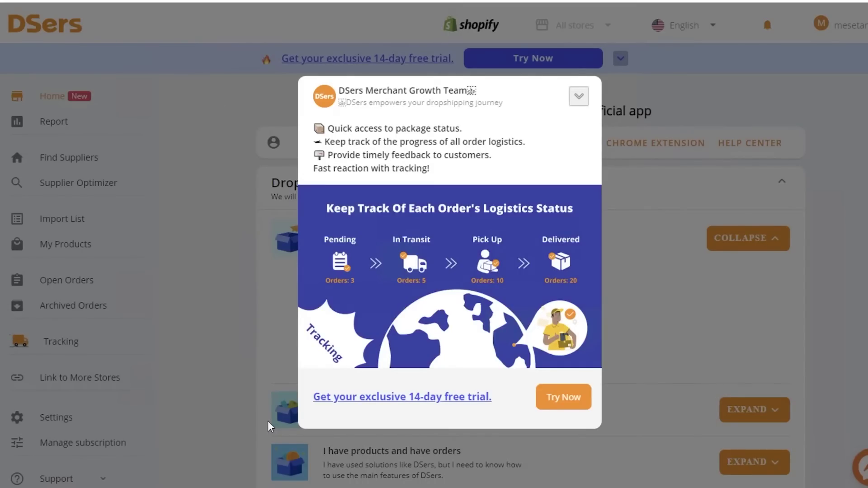
{"action": "left_click", "coordinate": [581, 96]}
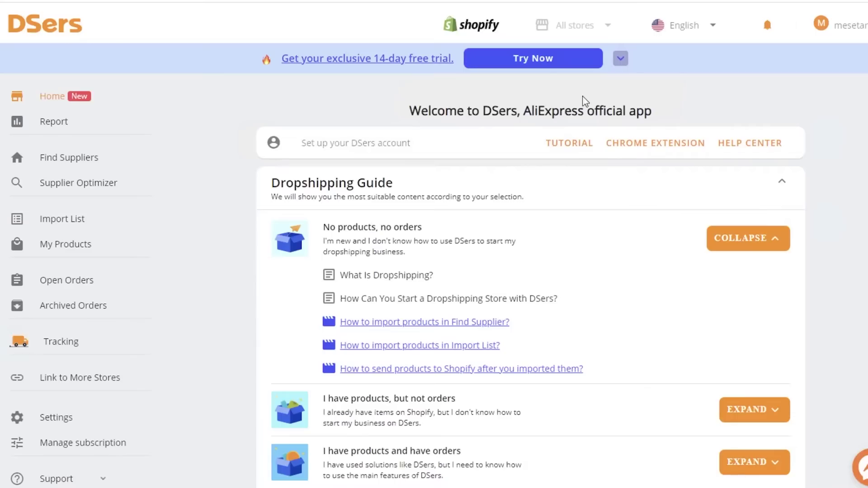
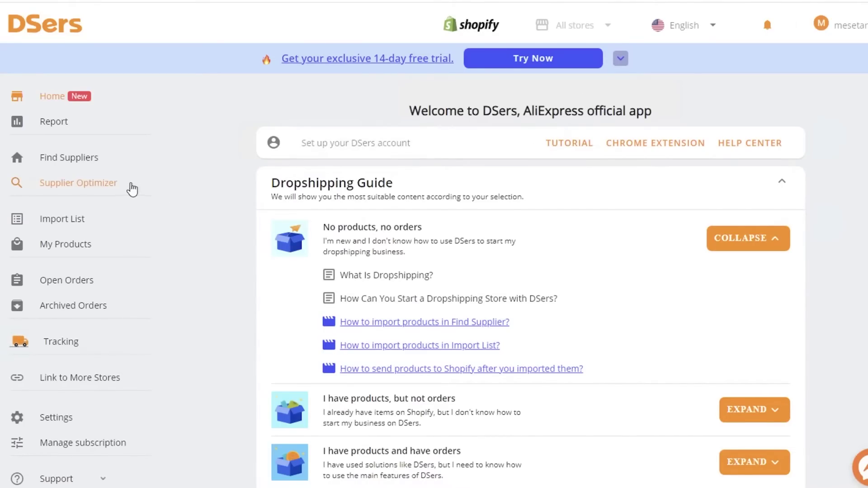
Step: Browse the AliExpress products in Find Suppliers and search for similar suppliers of the US $2.06 Adjustable Pet Cat product
{"action": "left_click", "coordinate": [91, 161]}
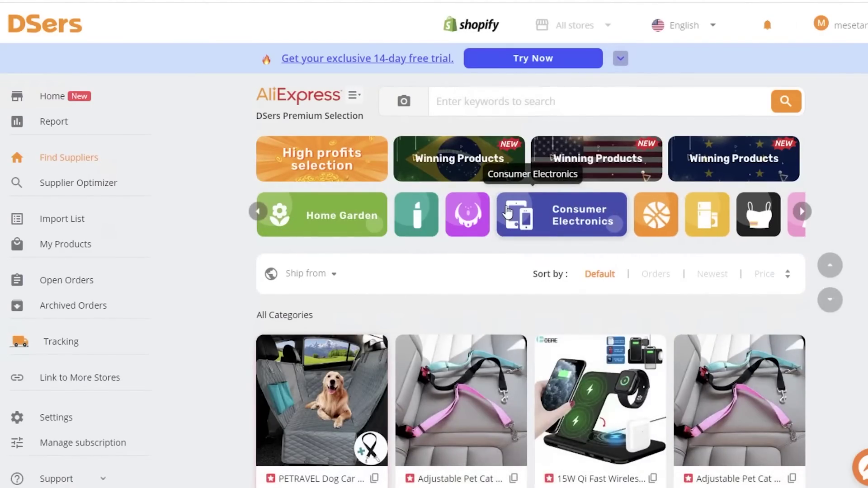
{"action": "scroll", "coordinate": [833, 130], "scroll_direction": "down", "scroll_amount": 1}
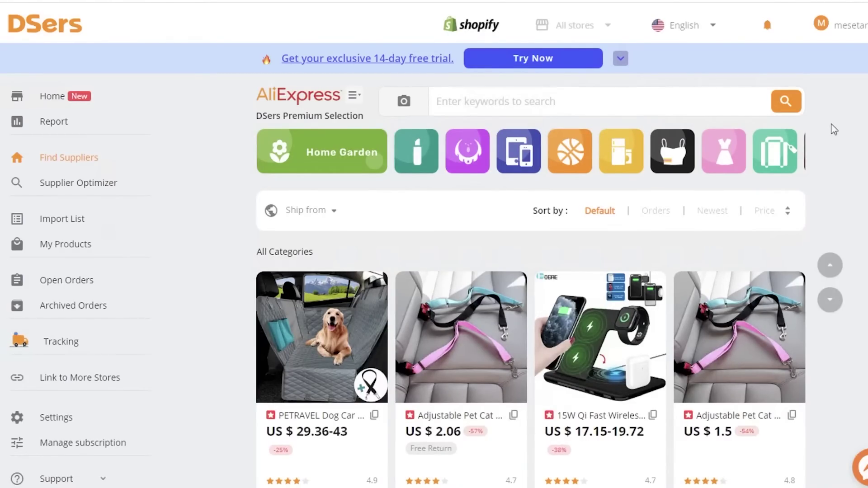
{"action": "scroll", "coordinate": [343, 397], "scroll_direction": "down", "scroll_amount": 1}
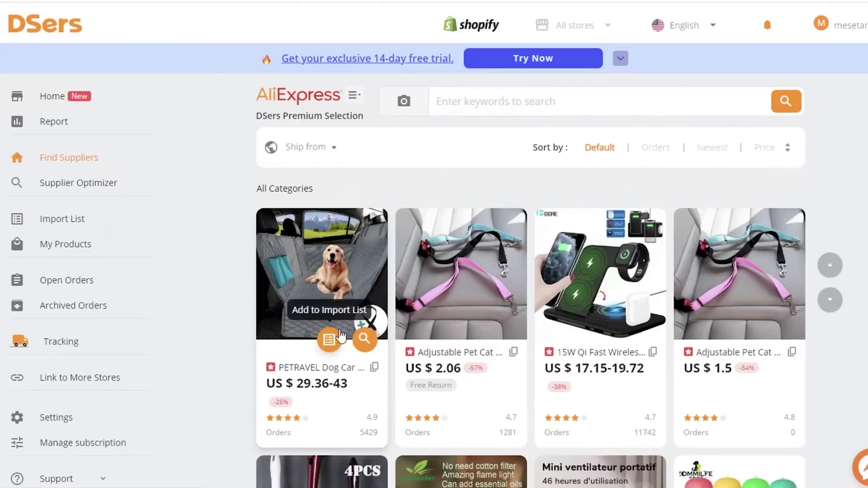
{"action": "mouse_move", "coordinate": [458, 298]}
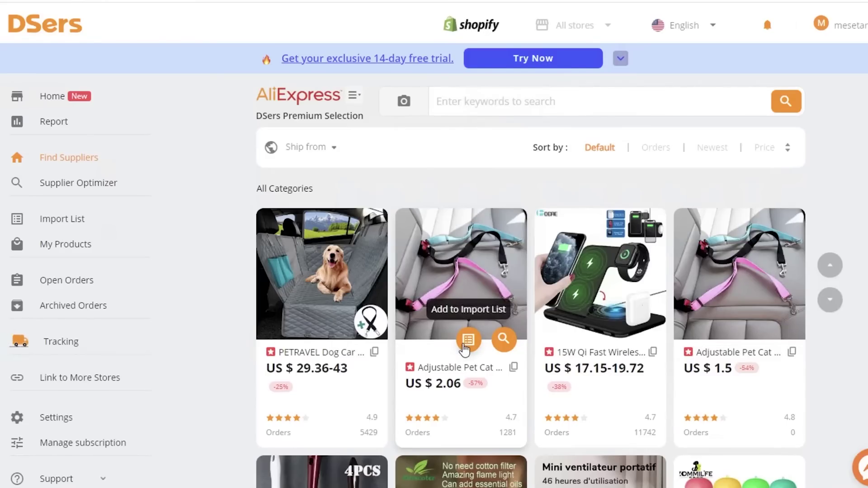
{"action": "left_click", "coordinate": [504, 339]}
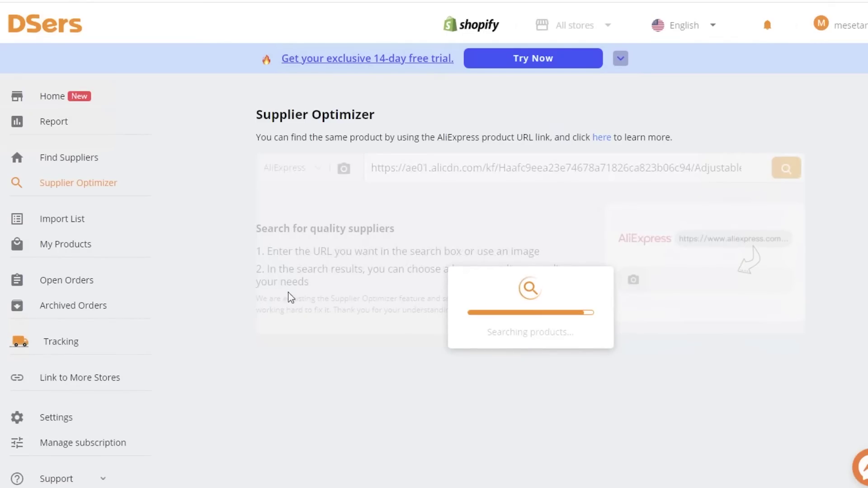
Step: Return to Find Suppliers and look through the product listings across all categories of the DSers Premium Selection
{"action": "left_click", "coordinate": [91, 158]}
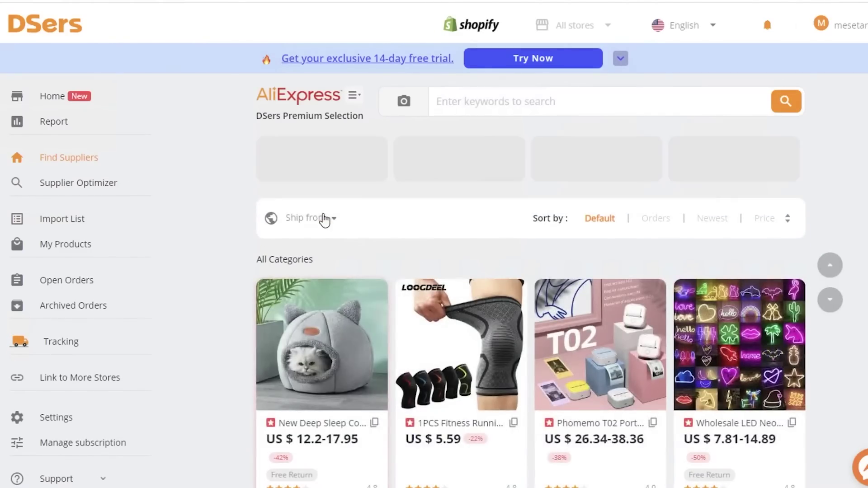
{"action": "scroll", "coordinate": [351, 219], "scroll_direction": "down", "scroll_amount": 4}
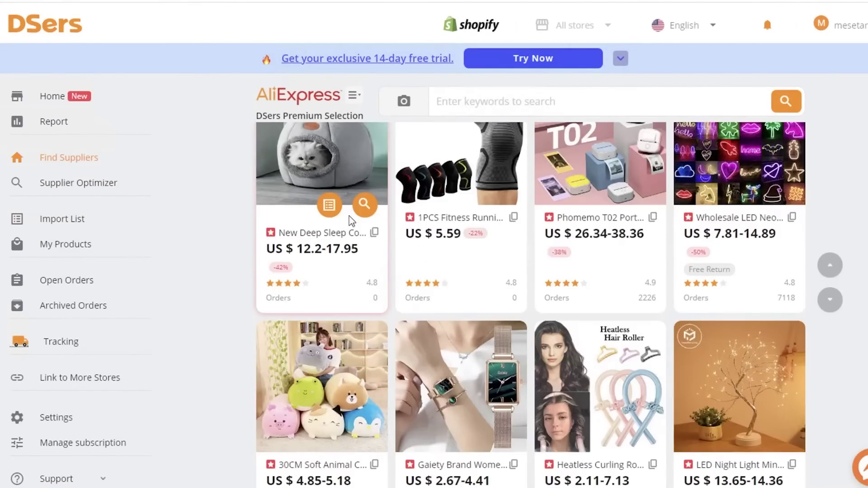
{"action": "scroll", "coordinate": [350, 219], "scroll_direction": "down", "scroll_amount": 3}
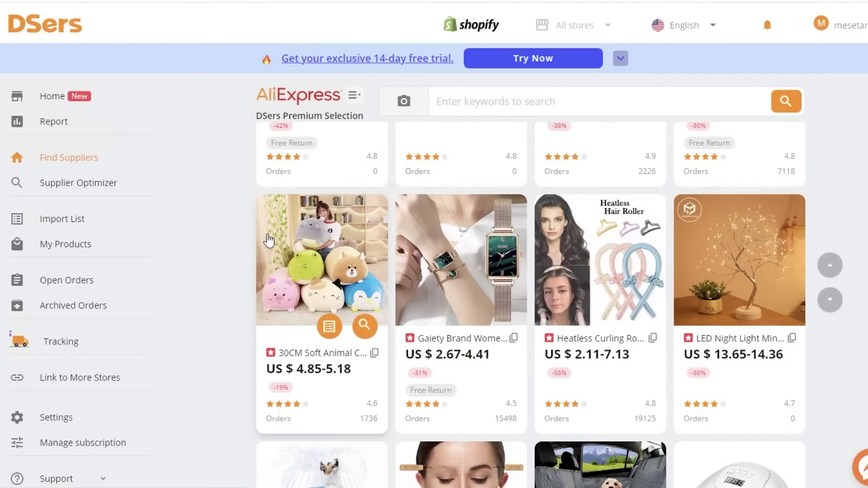
{"action": "left_click", "coordinate": [89, 186]}
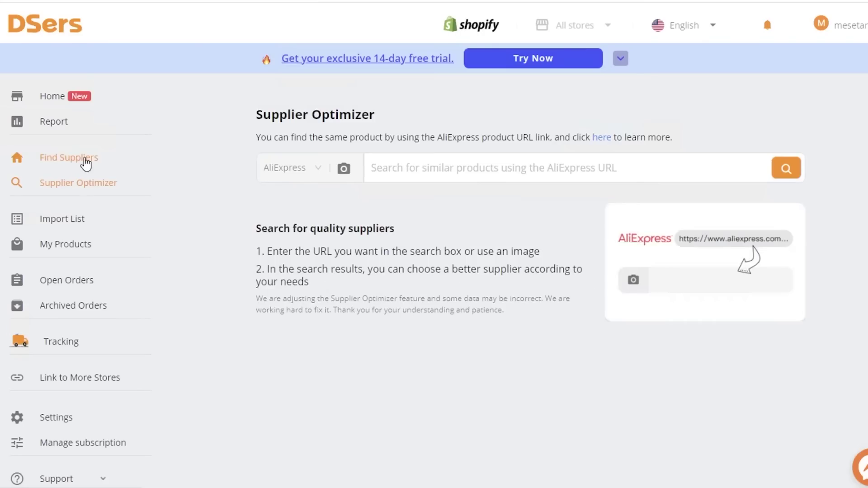
{"action": "left_click", "coordinate": [84, 159]}
{"action": "scroll", "coordinate": [250, 257], "scroll_direction": "down", "scroll_amount": 1}
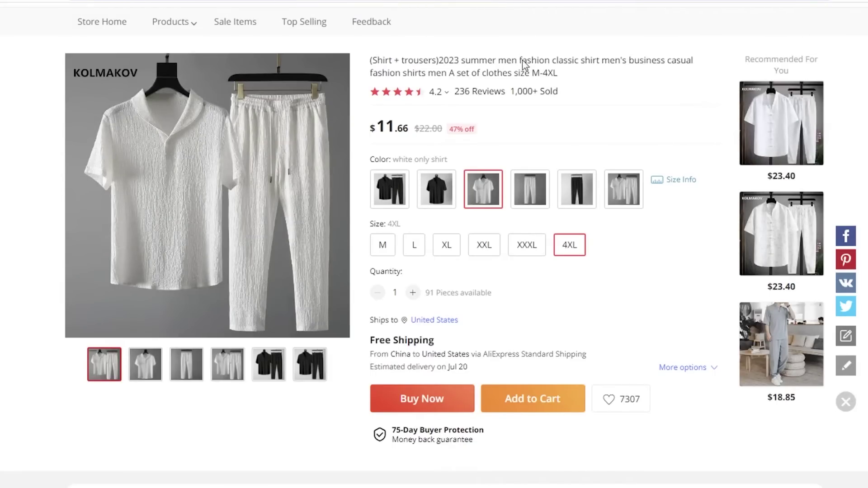
Step: Copy the AliExpress URL of the men's shirt and trousers set and search for similar products with it in Supplier Optimizer
{"action": "right_click", "coordinate": [507, 2]}
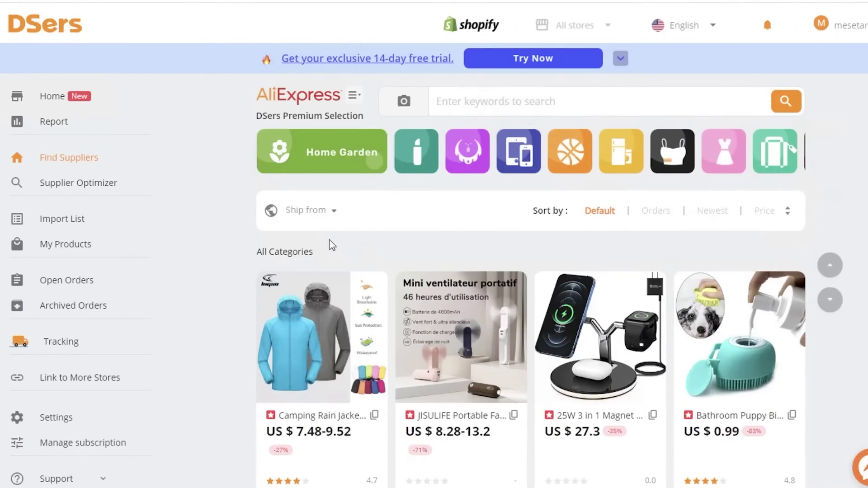
{"action": "scroll", "coordinate": [332, 246], "scroll_direction": "down", "scroll_amount": 5}
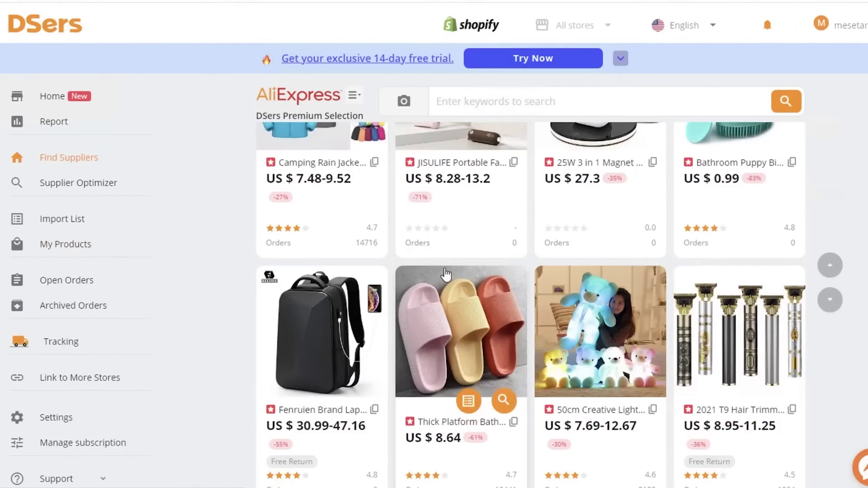
{"action": "scroll", "coordinate": [136, 189], "scroll_direction": "up", "scroll_amount": 5}
{"action": "left_click", "coordinate": [110, 185]}
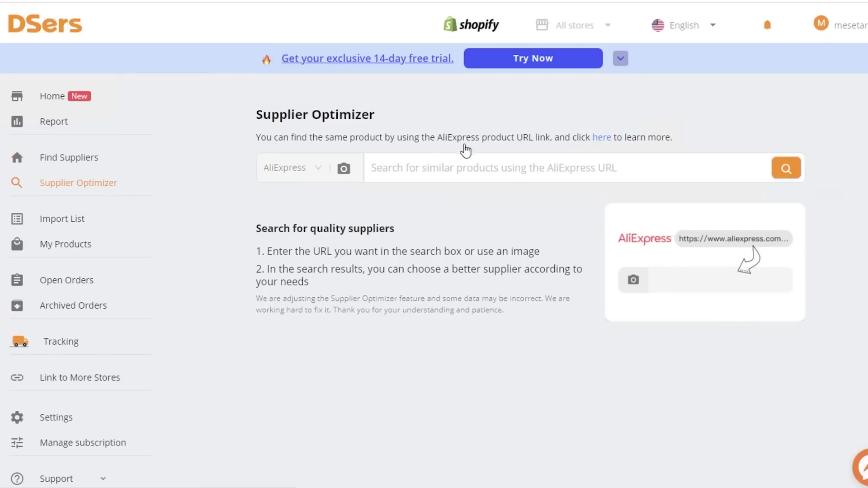
{"action": "left_click", "coordinate": [463, 164]}
{"action": "right_click", "coordinate": [463, 161]}
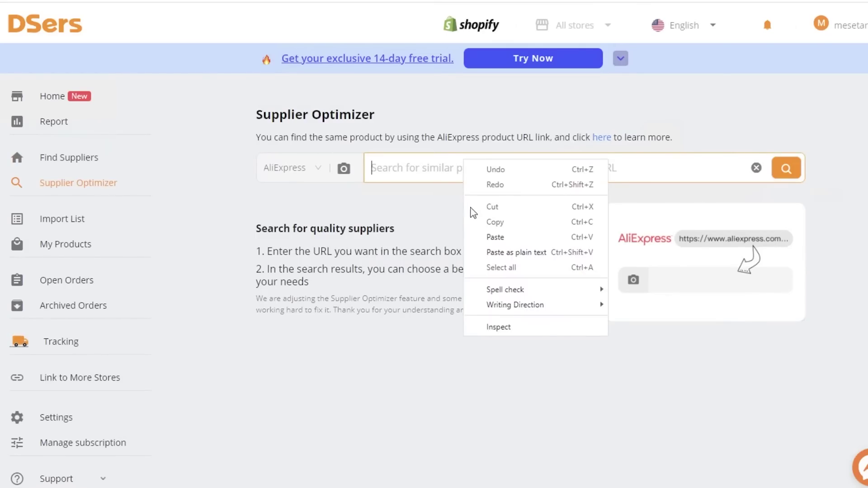
{"action": "left_click", "coordinate": [495, 237]}
{"action": "left_click", "coordinate": [793, 165]}
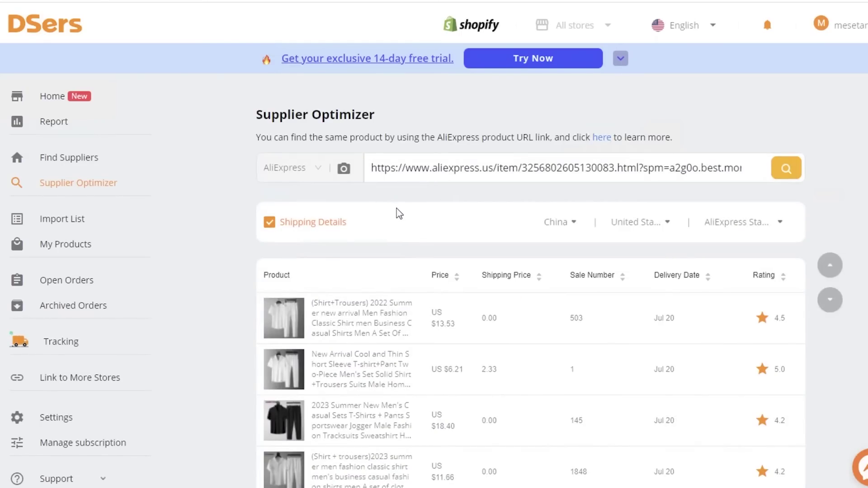
Step: Compare the shirt and trousers suppliers by price, shipping price, sale number, delivery date and rating
{"action": "scroll", "coordinate": [398, 212], "scroll_direction": "down", "scroll_amount": 7}
{"action": "scroll", "coordinate": [449, 224], "scroll_direction": "up", "scroll_amount": 6}
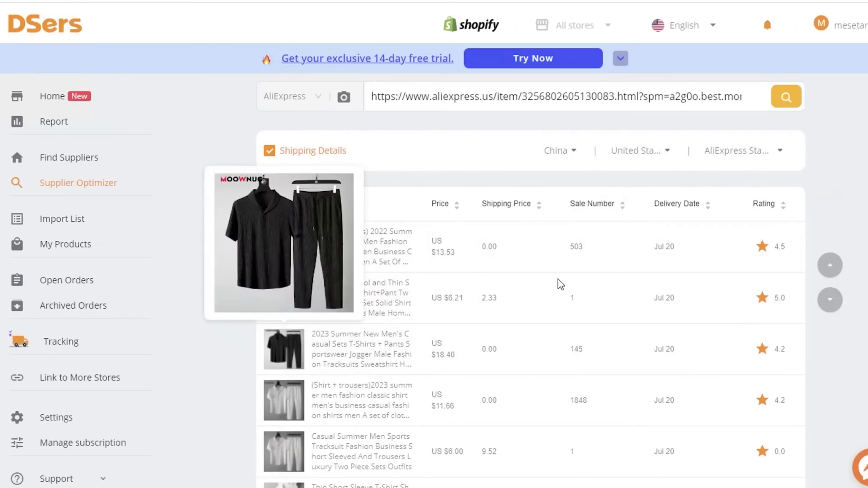
{"action": "mouse_move", "coordinate": [560, 284]}
{"action": "mouse_move", "coordinate": [398, 248]}
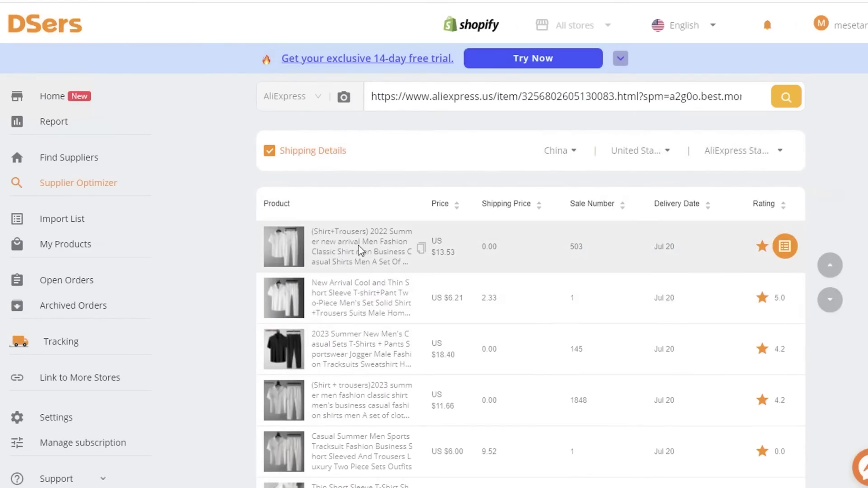